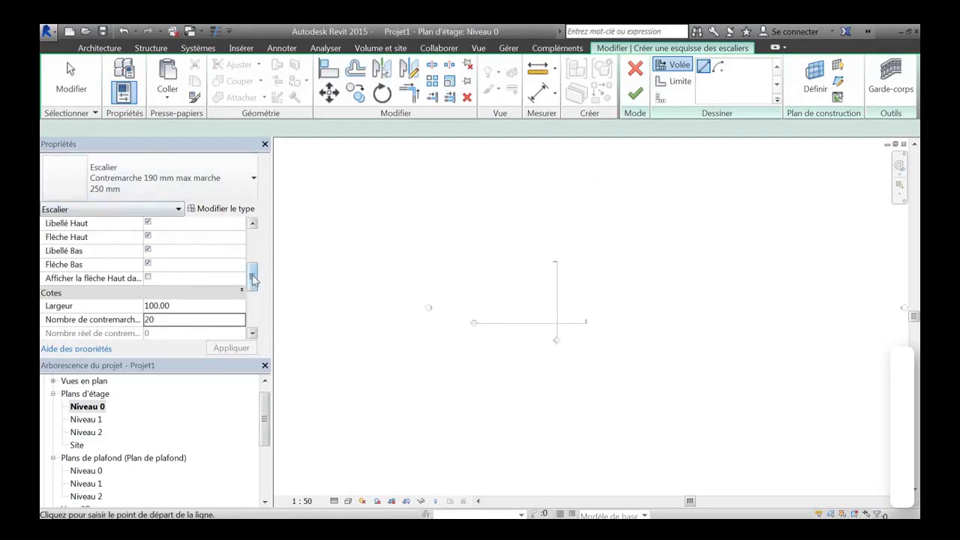
Review the tread and riser parameters of the stair type Contremarche 190 mm max marche 250 mm, accepting the type properties.
drag(252, 276, 254, 295)
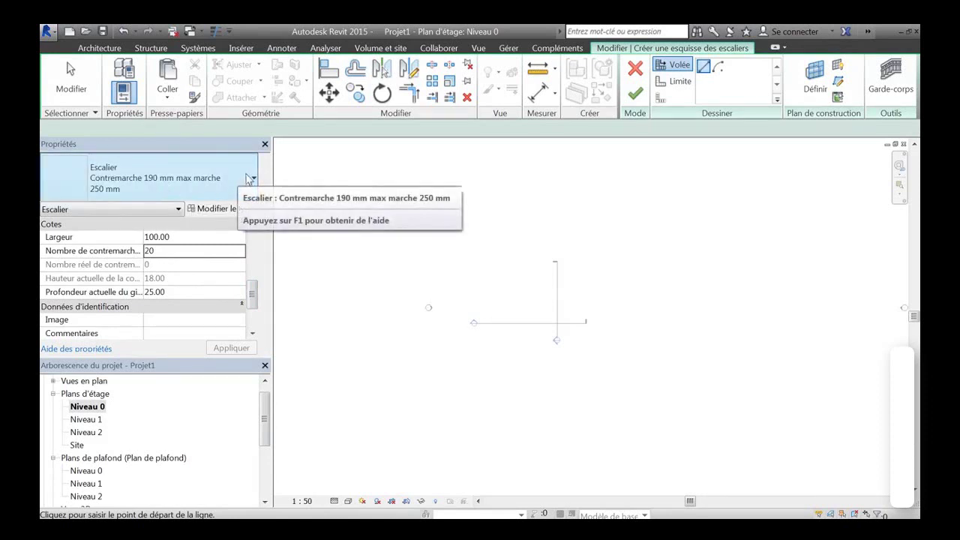
click(210, 209)
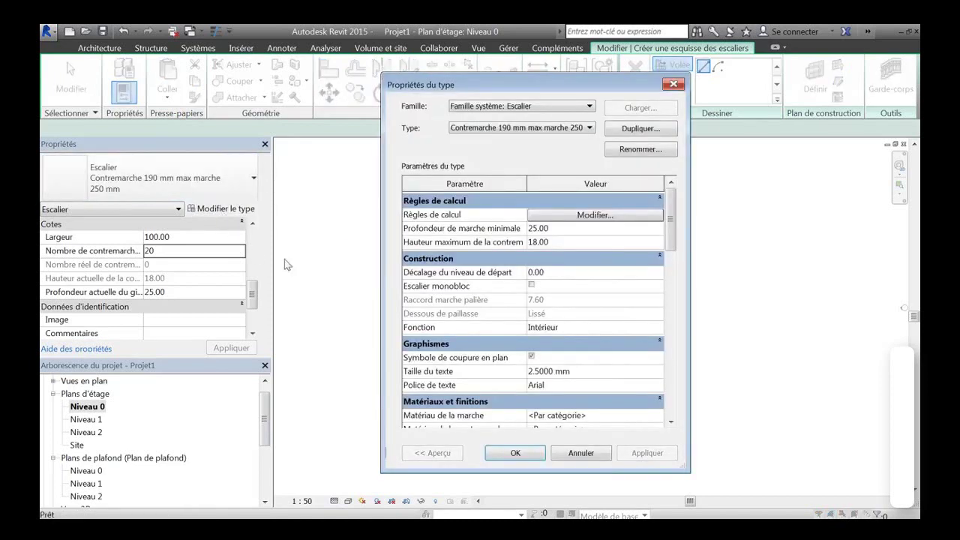
drag(670, 211, 665, 293)
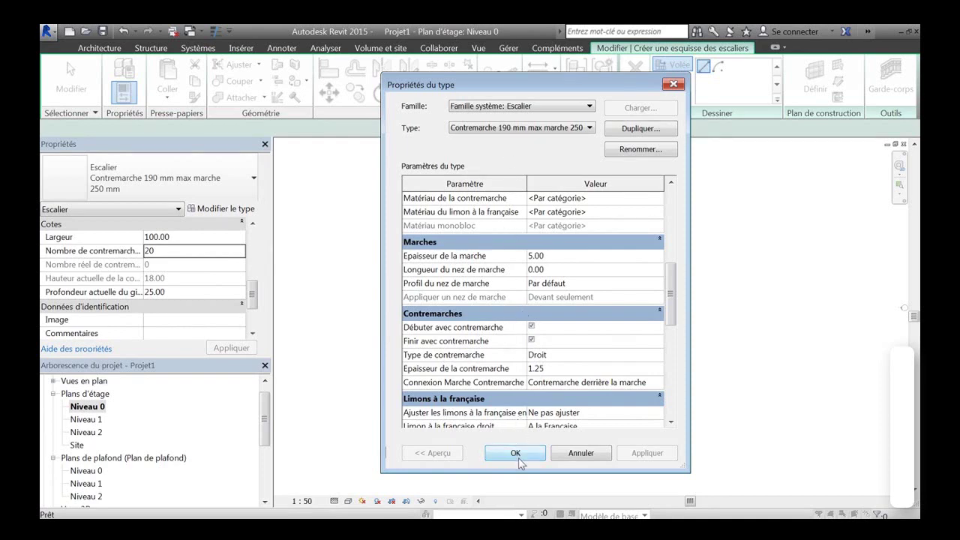
click(530, 327)
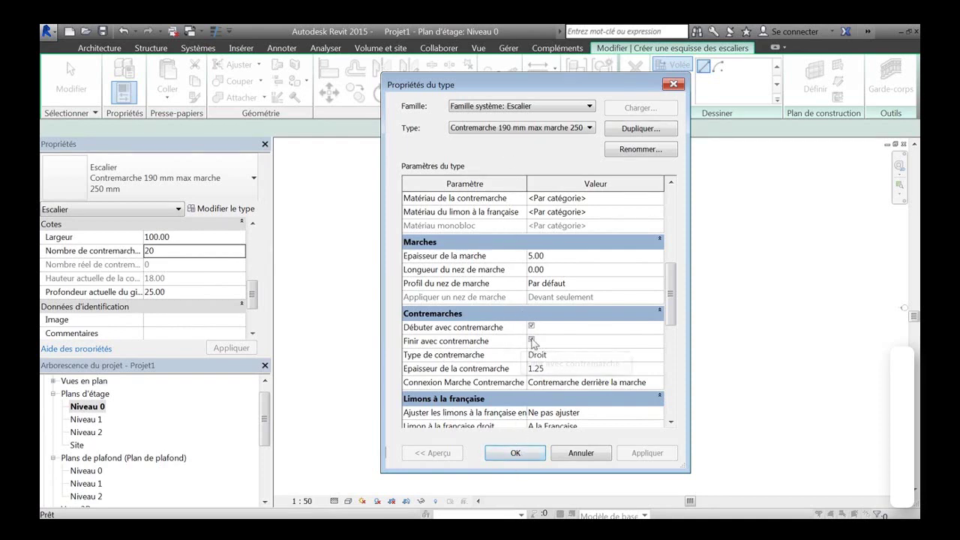
click(515, 453)
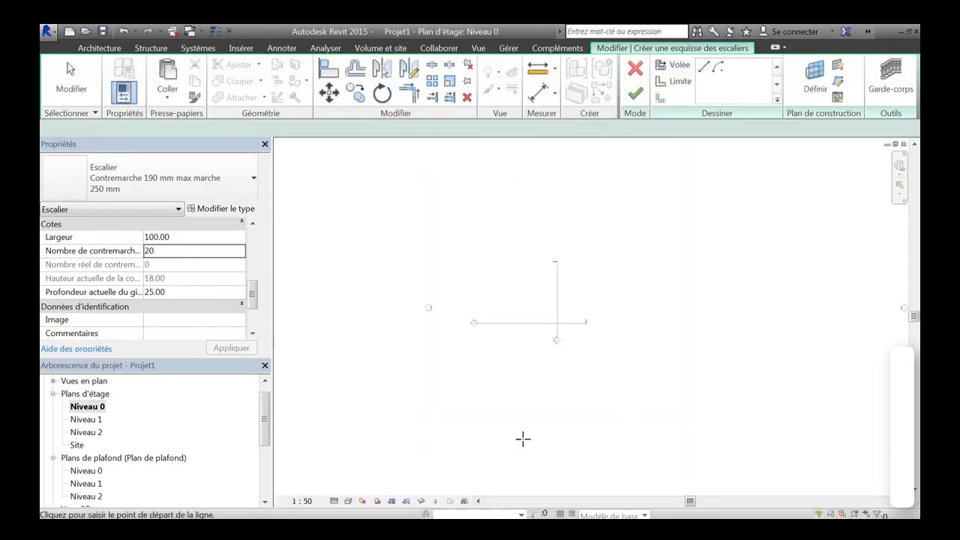
Draw a straight horizontal stair run from left to right, about 475 long, using all 20 risers.
scroll(465, 308, up, 5)
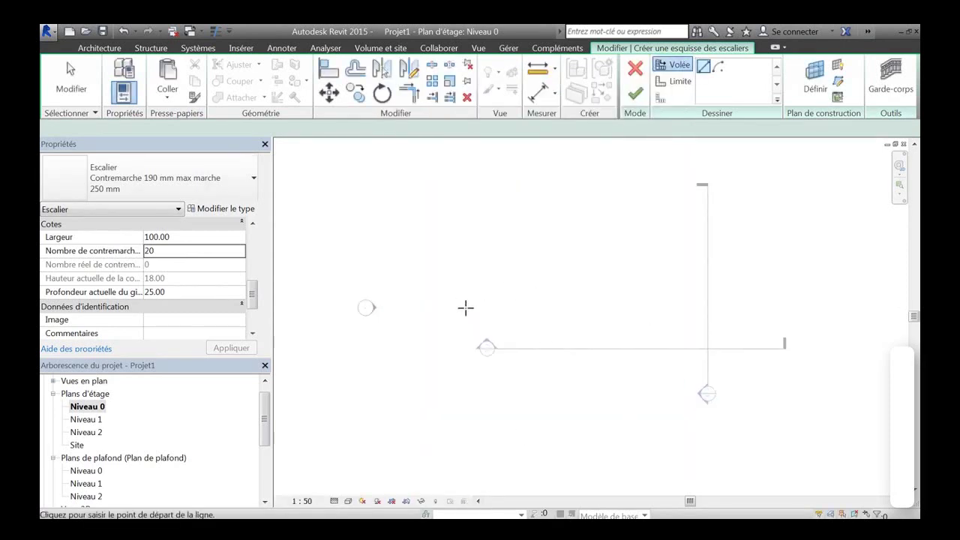
click(433, 304)
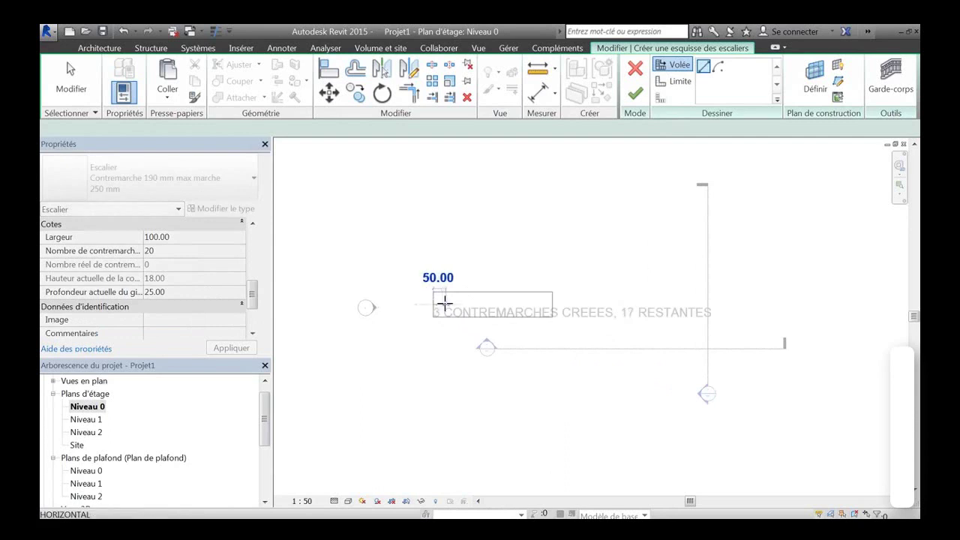
scroll(455, 303, up, 2)
scroll(454, 304, up, 1)
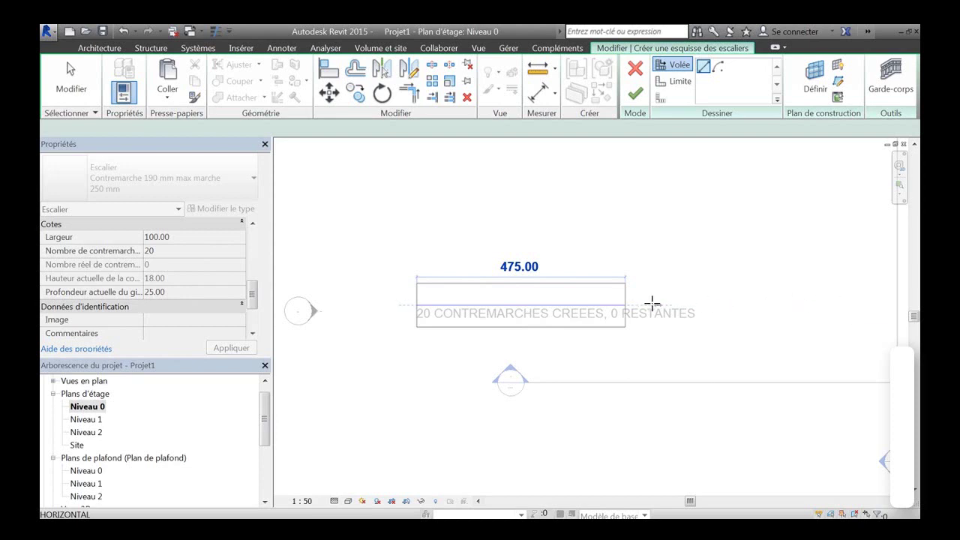
click(742, 303)
key(Escape)
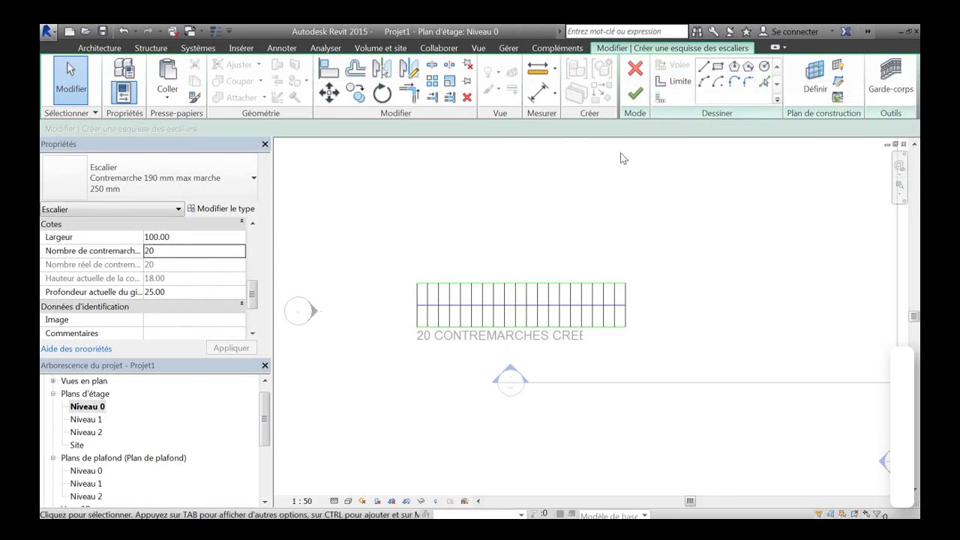
Finish the stair sketch and deselect the new stair.
click(493, 284)
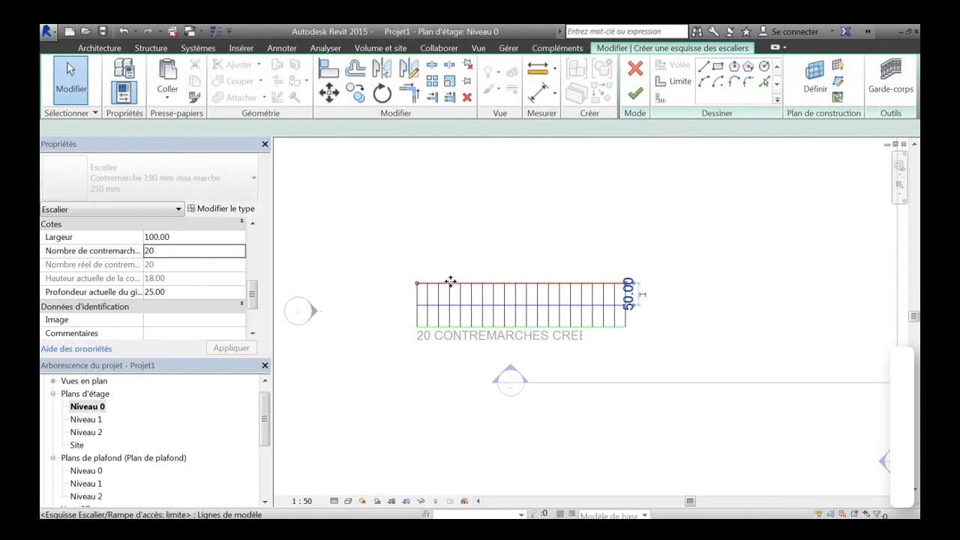
click(594, 240)
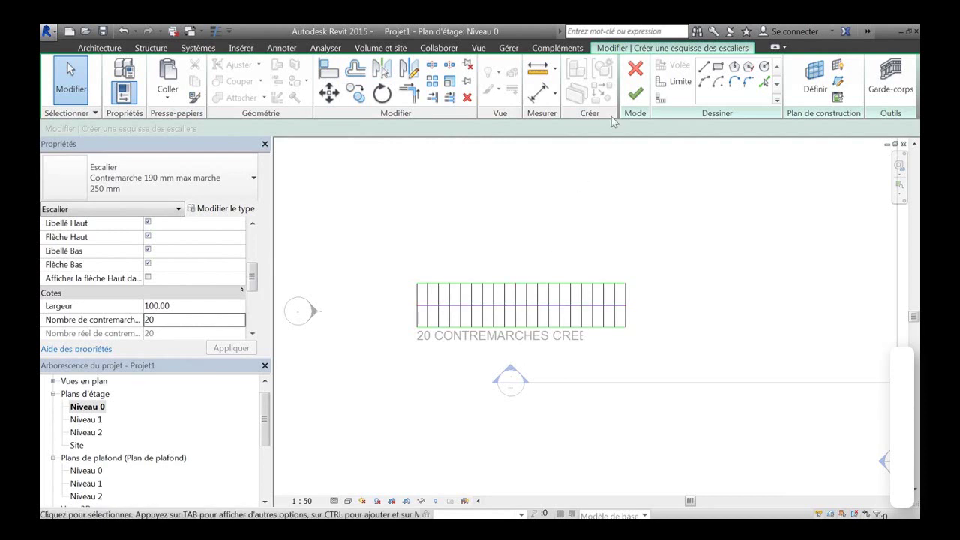
click(634, 93)
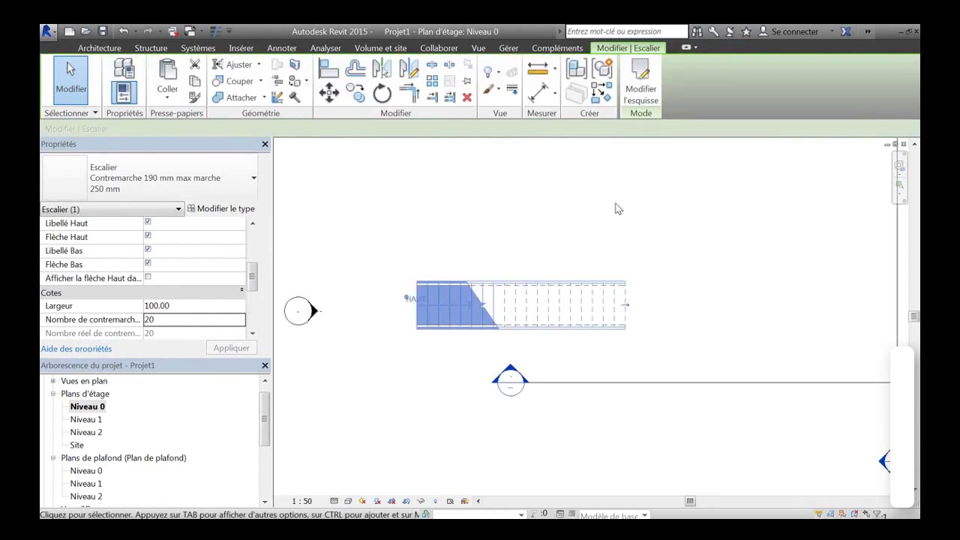
click(617, 209)
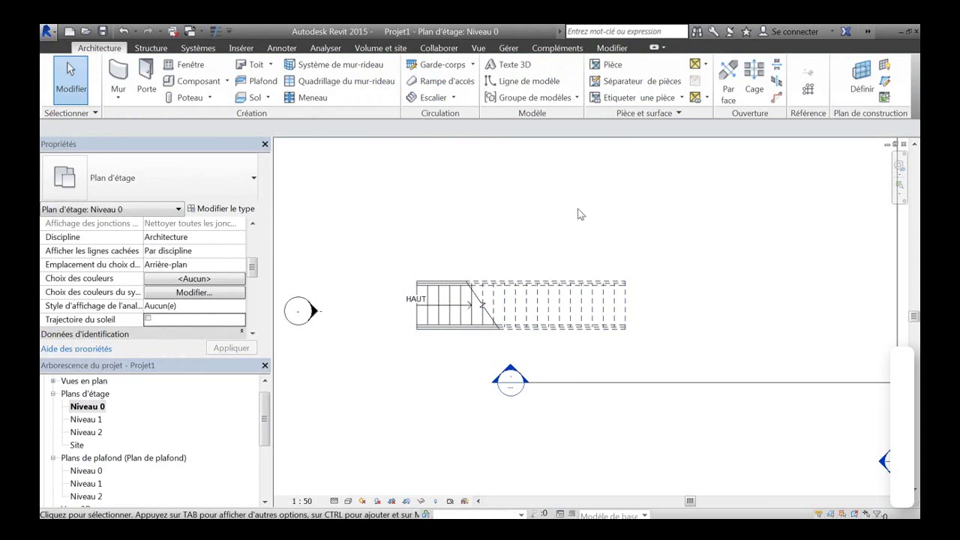
Move the horizontal section line up so it cuts through the stair, and open its section view, Coupe 1.
scroll(577, 214, down, 3)
drag(642, 308, 562, 274)
click(457, 348)
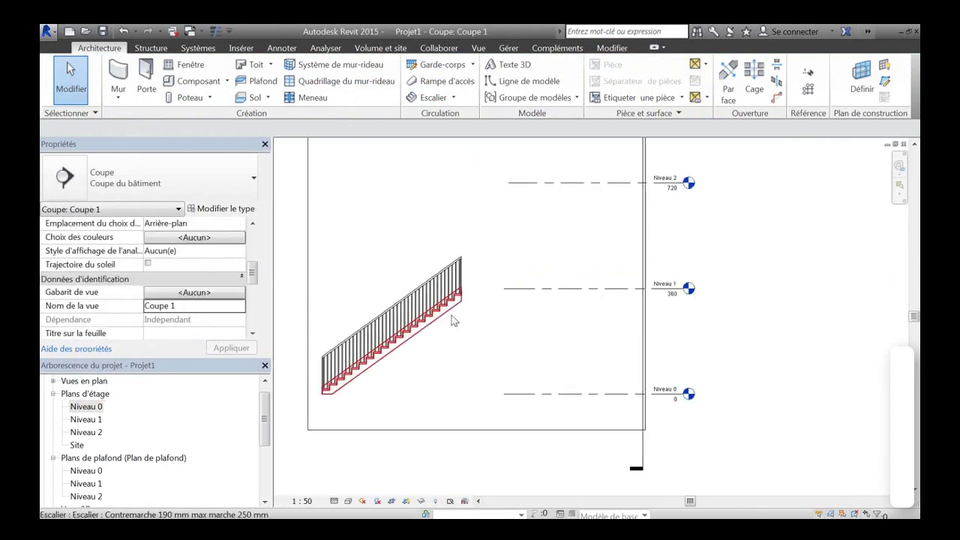
Extend the level lines in the section view past the foot of the stair, working from the end of Niveau 1.
mouse_move(455, 307)
middle_down()
mouse_move(520, 352)
mouse_move(641, 279)
middle_up()
click(642, 270)
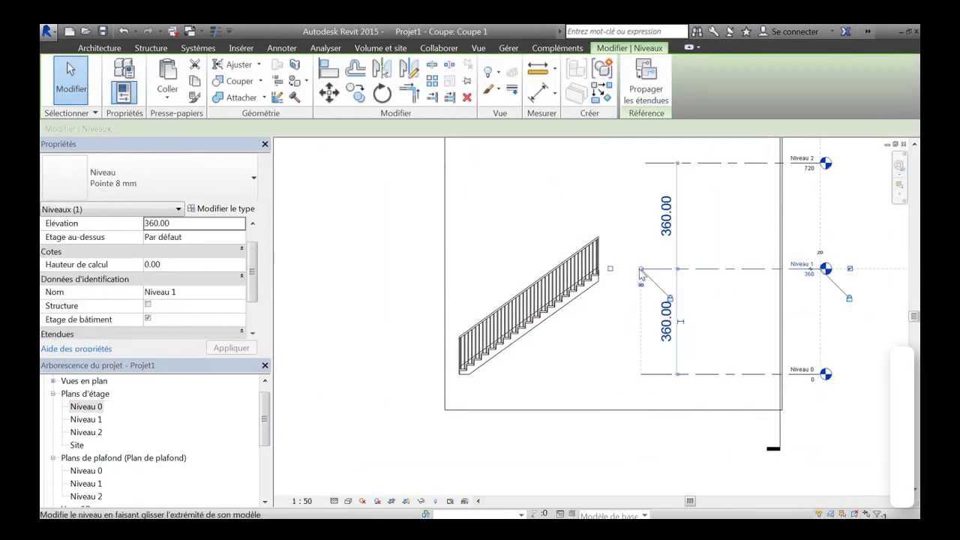
drag(641, 270, 437, 271)
Examine how the stair's first and last risers meet the Niveau 0 and Niveau 1 lines in the section.
scroll(458, 390, up, 5)
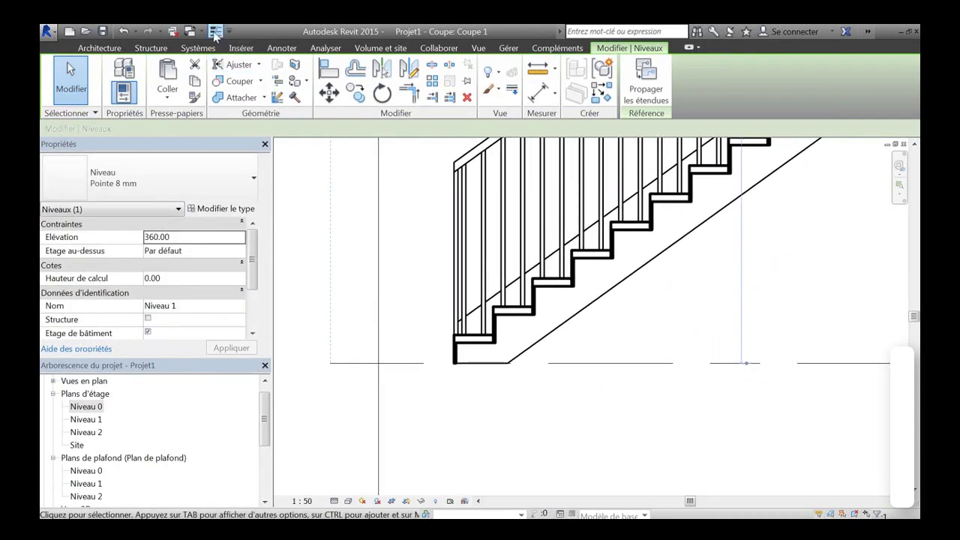
key(Escape)
middle_drag(471, 366, 490, 415)
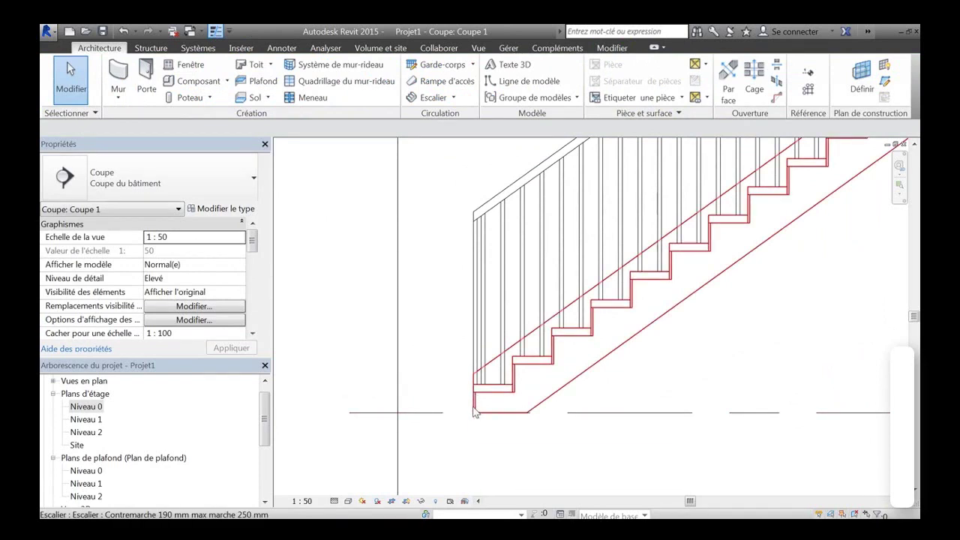
scroll(474, 411, down, 5)
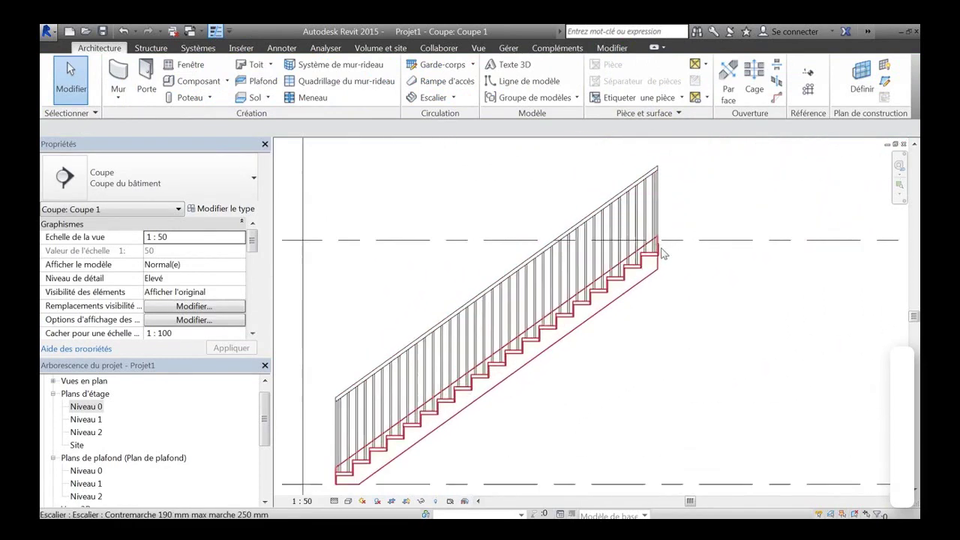
scroll(663, 253, up, 5)
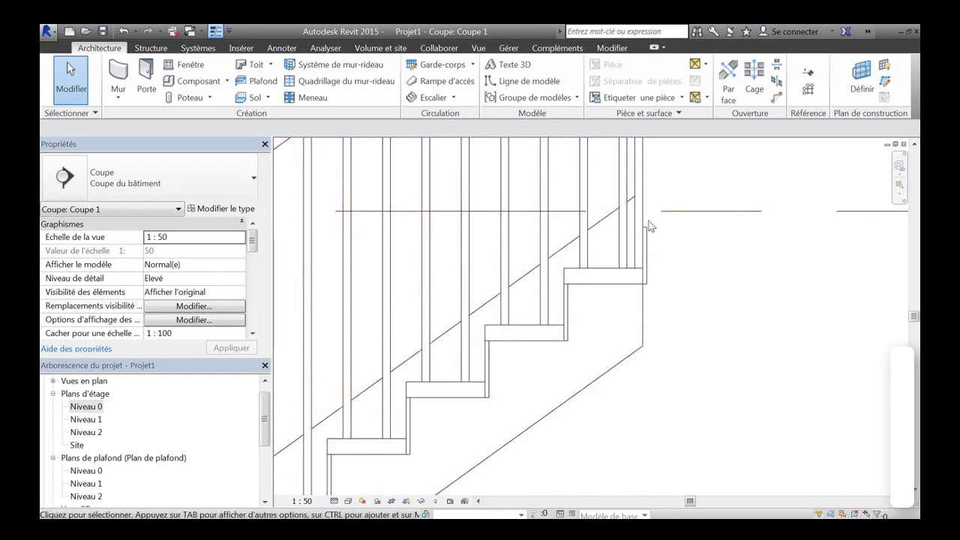
scroll(649, 227, down, 8)
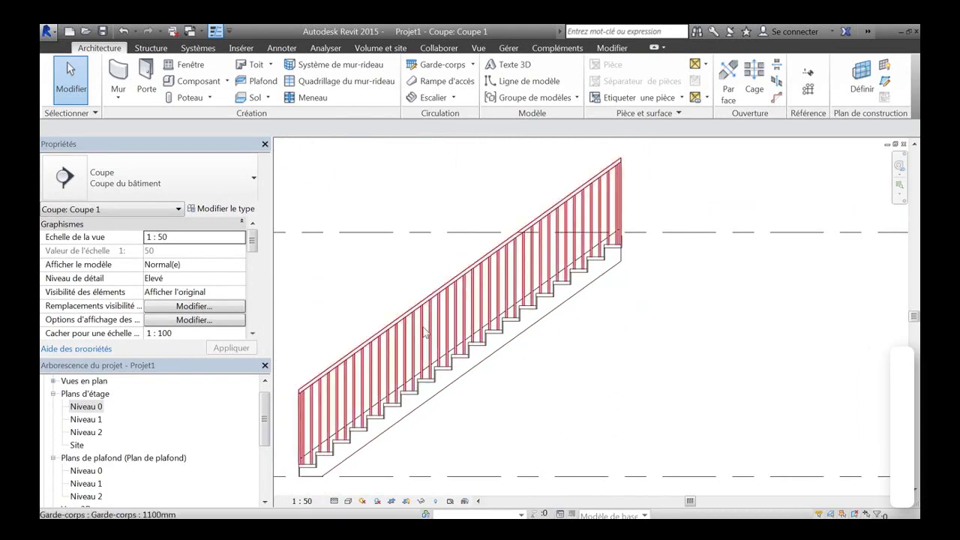
In the Niveau 0 floor plan, start a second stair by sketch using the Escalier monobloc type.
double_click(99, 409)
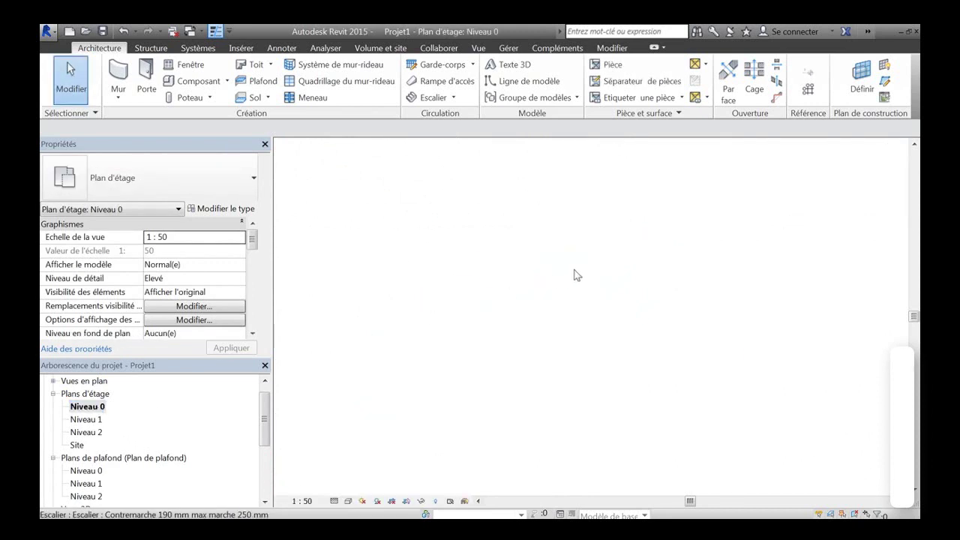
middle_drag(561, 326, 519, 367)
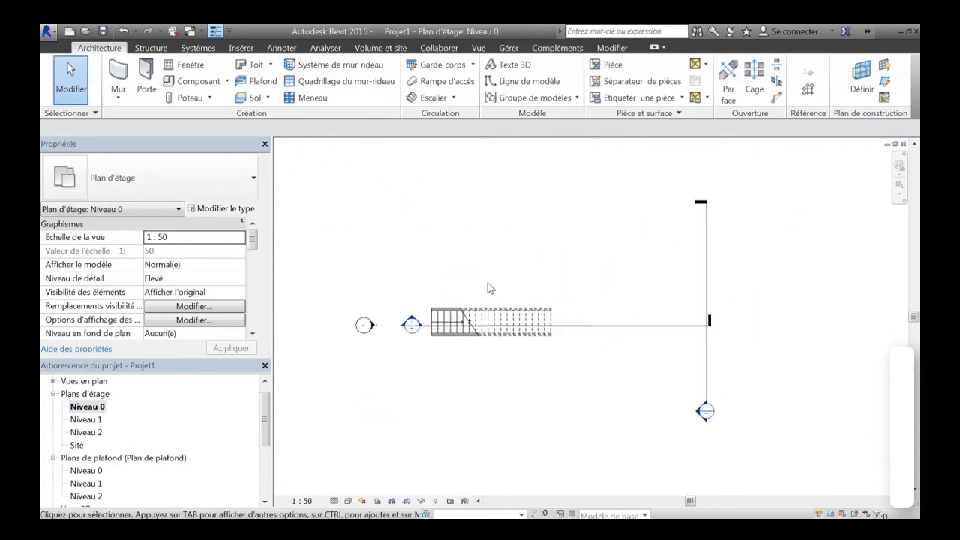
middle_drag(529, 298, 520, 308)
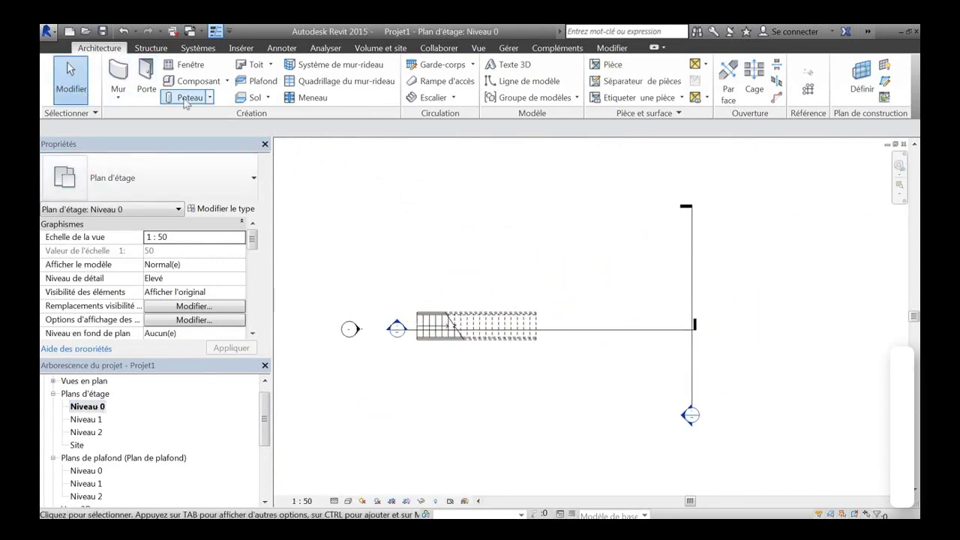
click(453, 98)
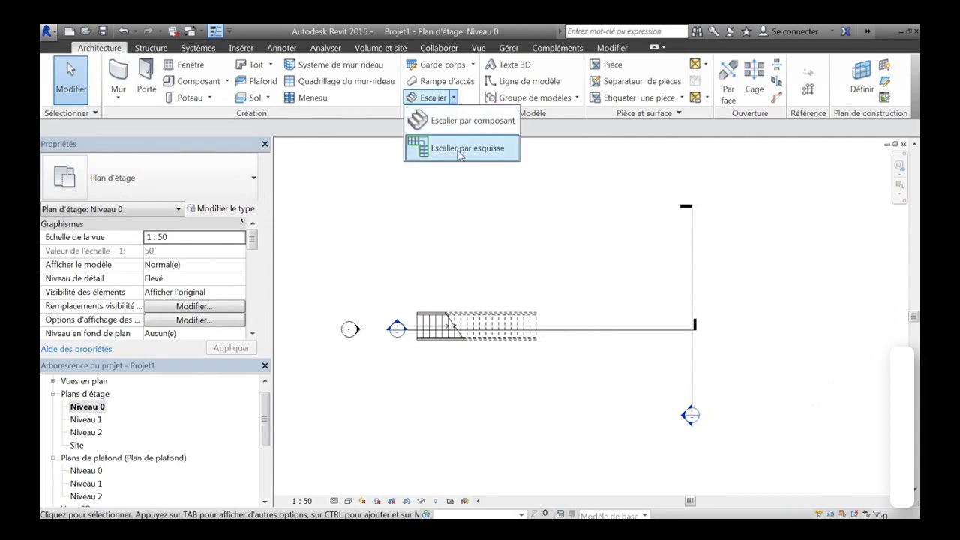
click(450, 145)
click(253, 183)
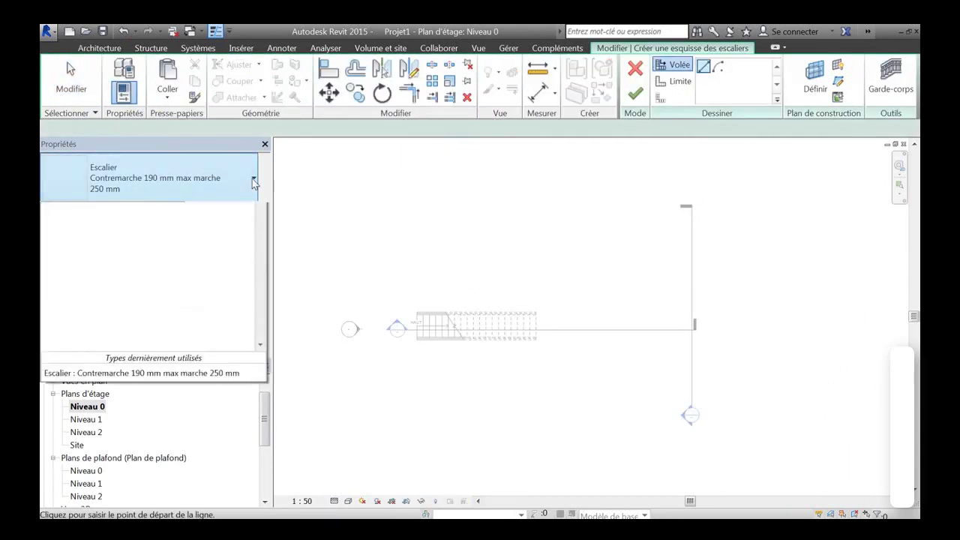
click(100, 241)
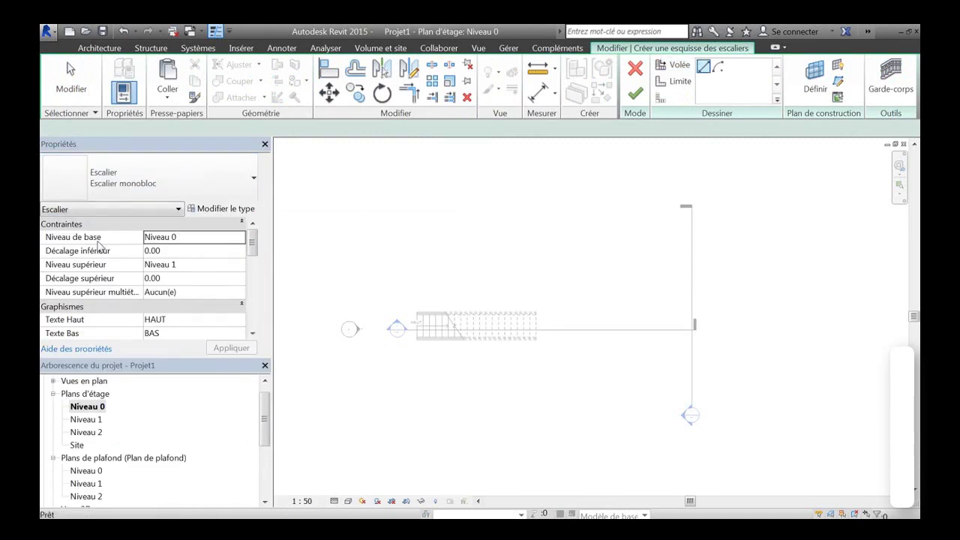
Review the dimensions and the construction, tread and riser parameters of the Escalier monobloc type.
drag(253, 250, 253, 292)
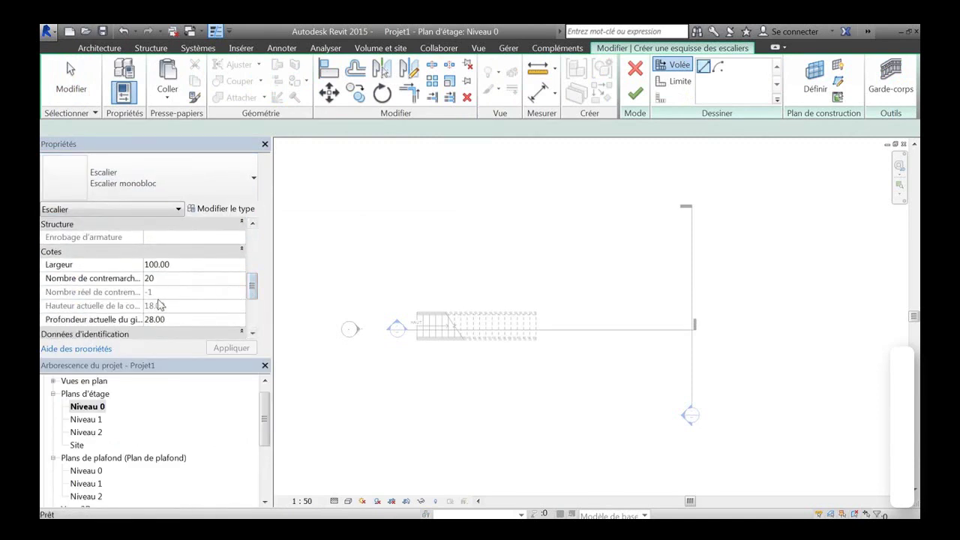
click(225, 208)
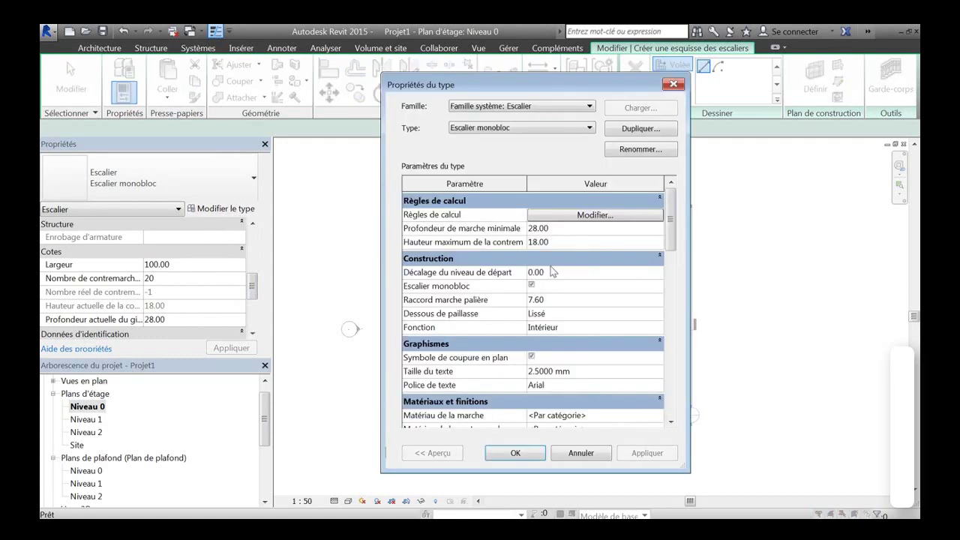
drag(669, 229, 678, 310)
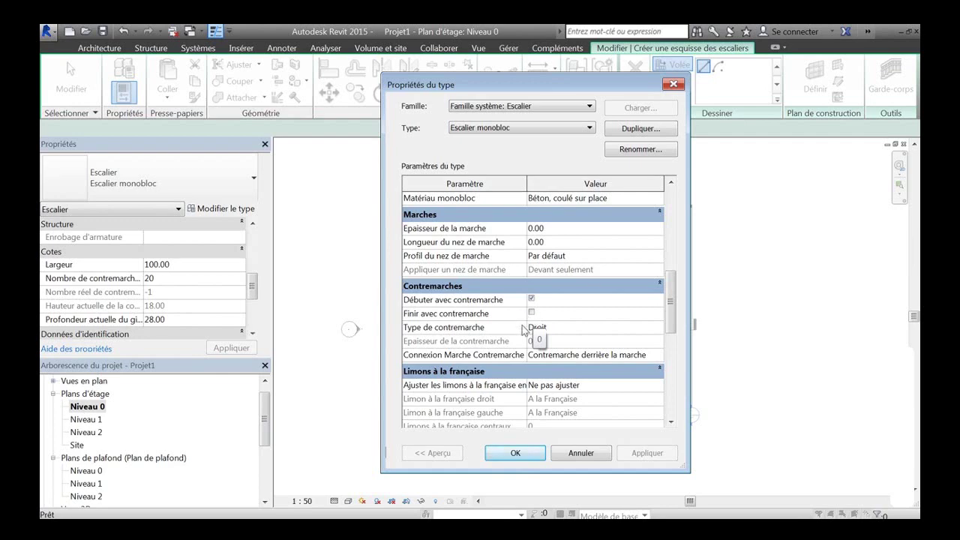
click(515, 455)
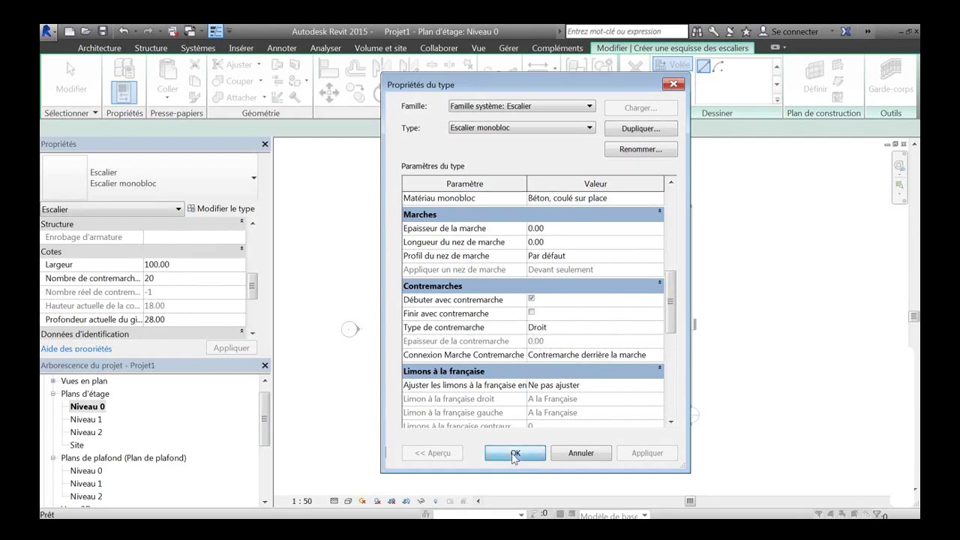
drag(251, 252, 256, 291)
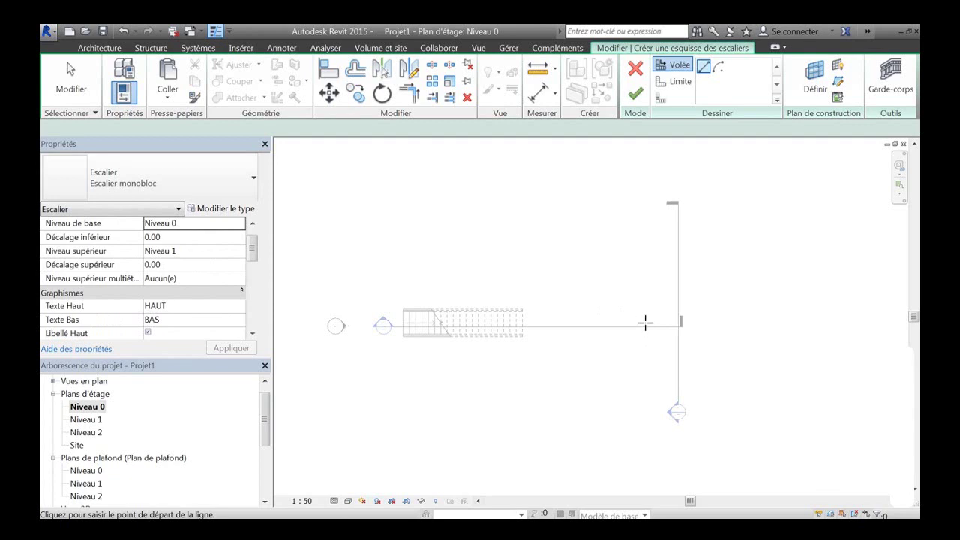
Draw a straight horizontal run about 560 long from right to left, starting to the right of the existing stair.
click(635, 325)
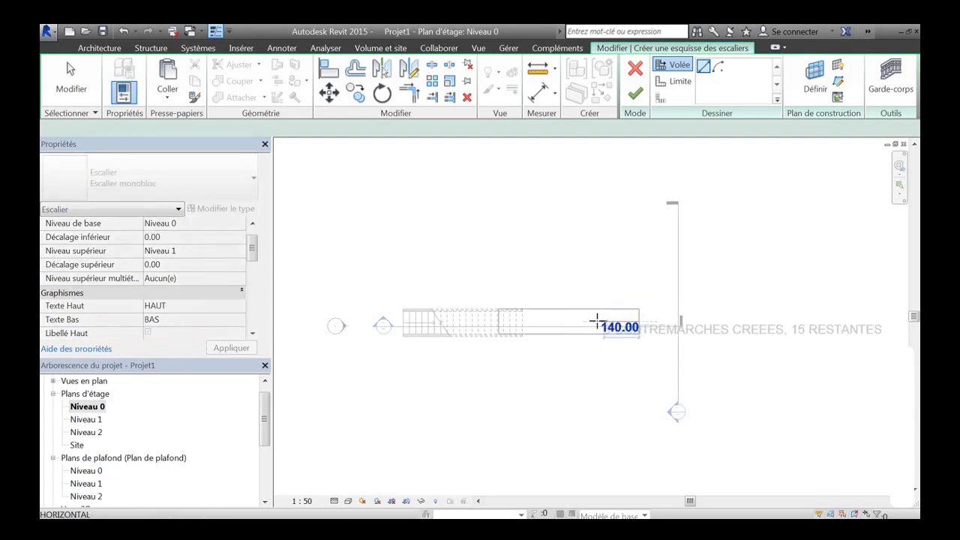
scroll(489, 318, up, 2)
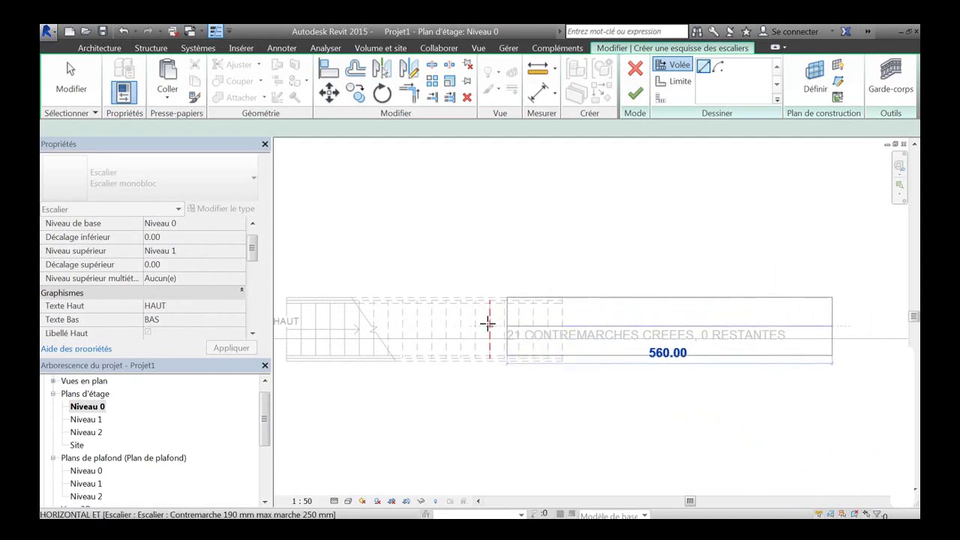
click(488, 323)
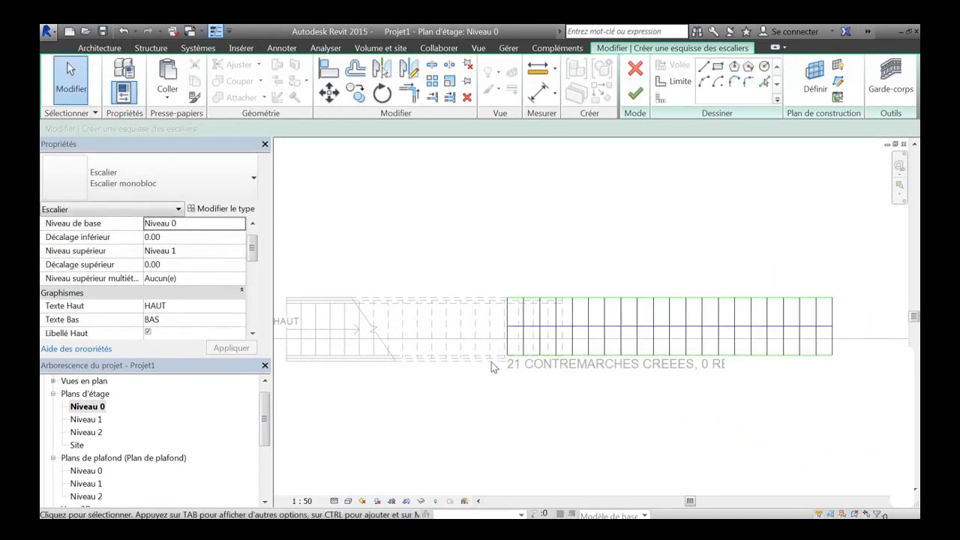
Move the entire monobloc stair sketch clear of the existing stair, leaving a small gap between them, and finish the sketch.
scroll(487, 367, down, 3)
drag(484, 292, 692, 411)
click(329, 92)
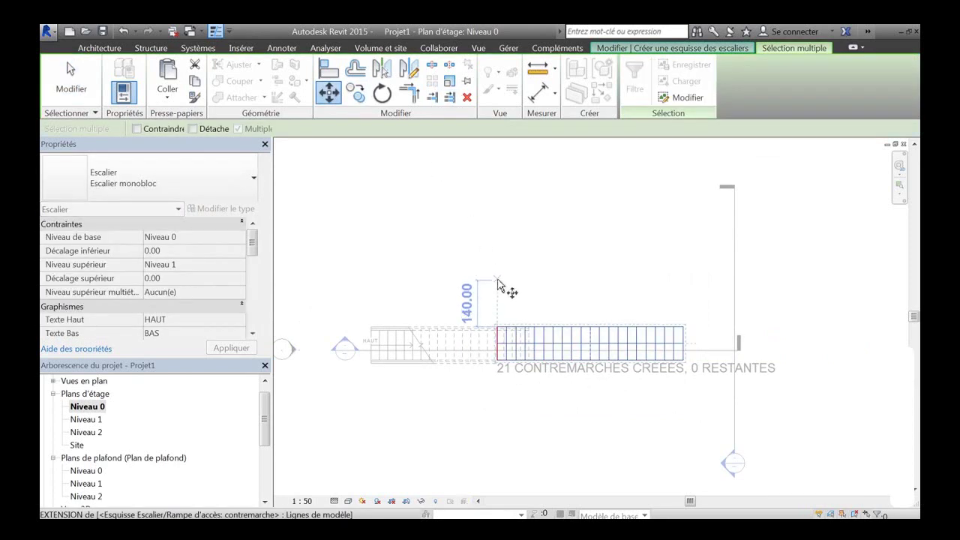
click(575, 280)
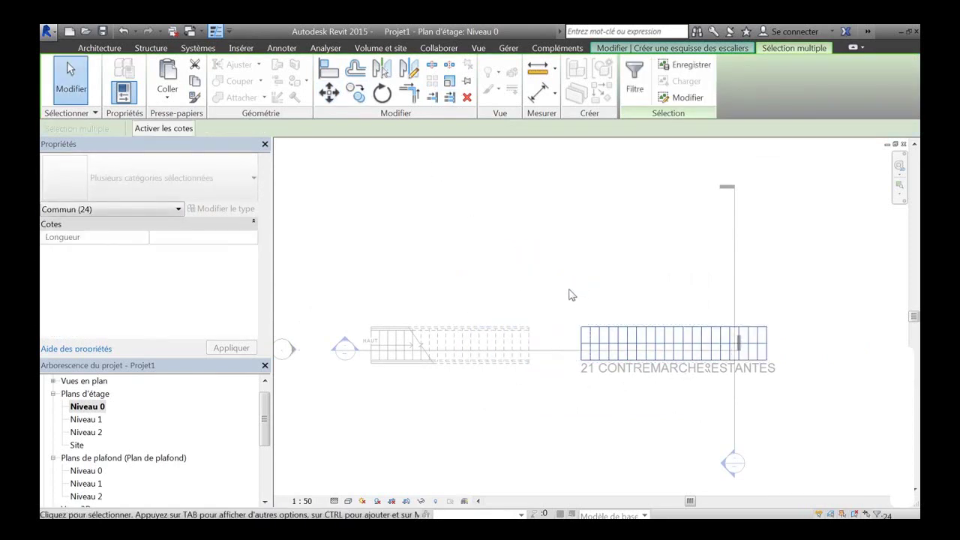
key(m)
key(v)
click(583, 319)
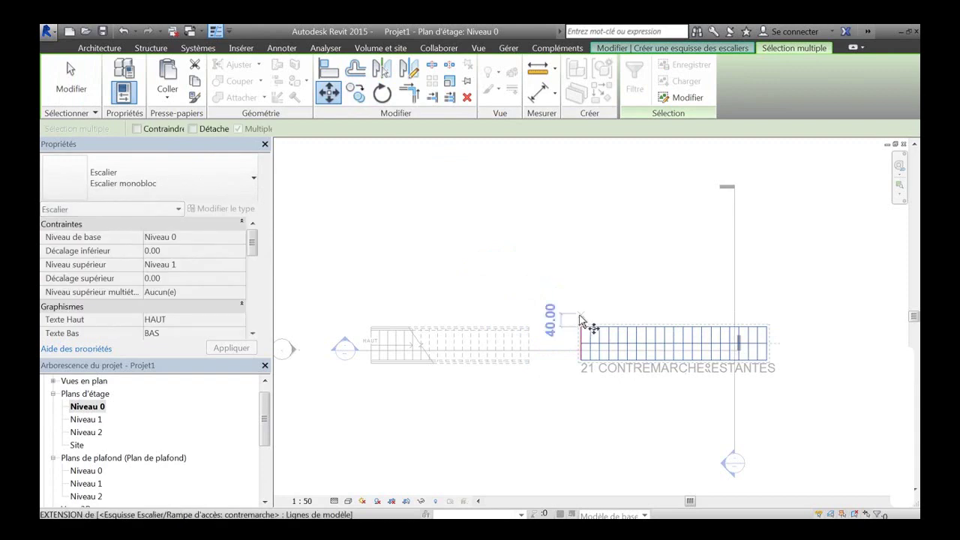
click(539, 317)
click(635, 93)
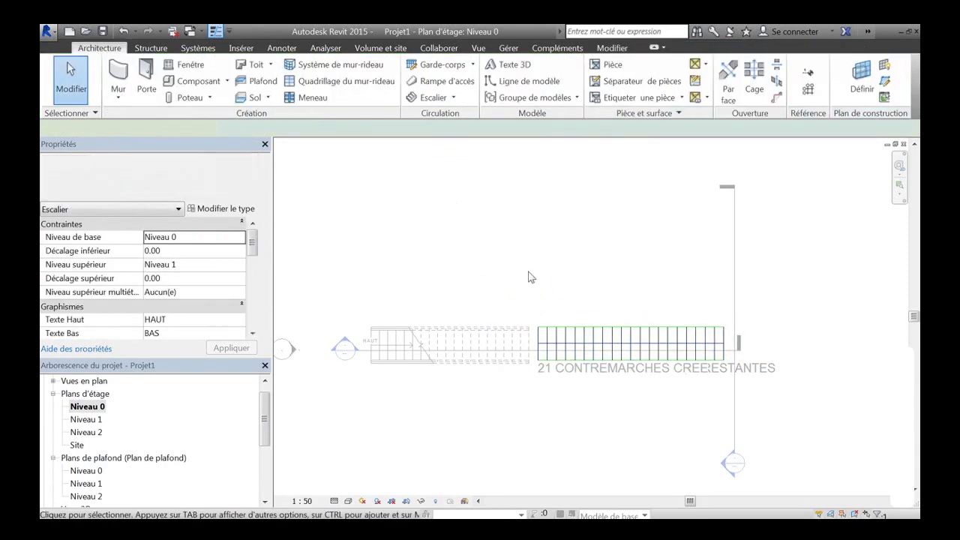
click(445, 431)
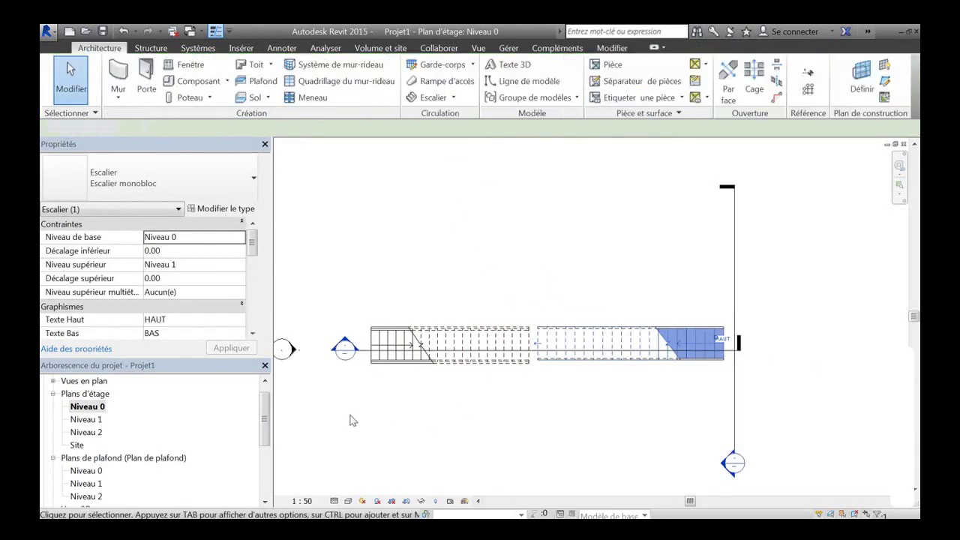
Open the section view Coupe 1 and compare how the two stairs' top and bottom steps meet the level lines.
double_click(344, 348)
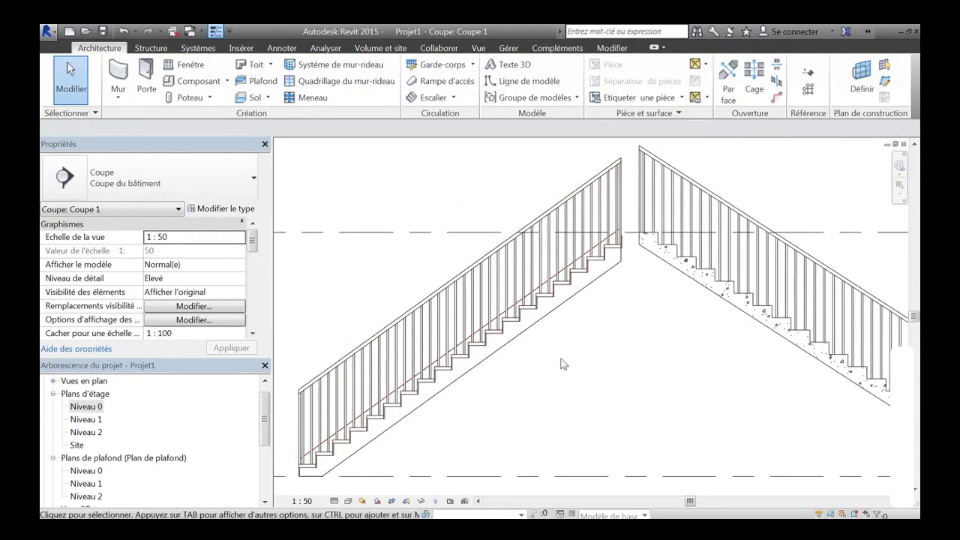
scroll(585, 334, down, 1)
middle_drag(605, 363, 565, 356)
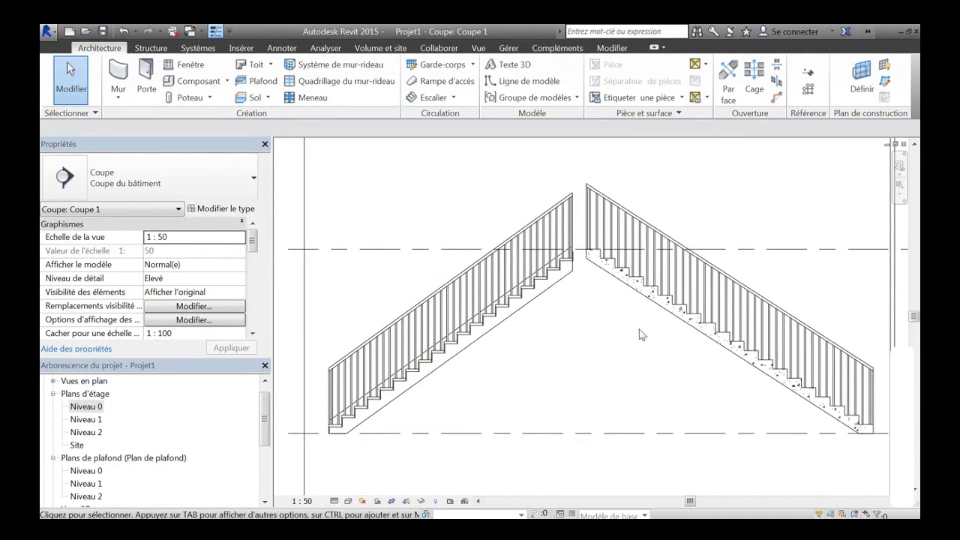
scroll(612, 305, up, 3)
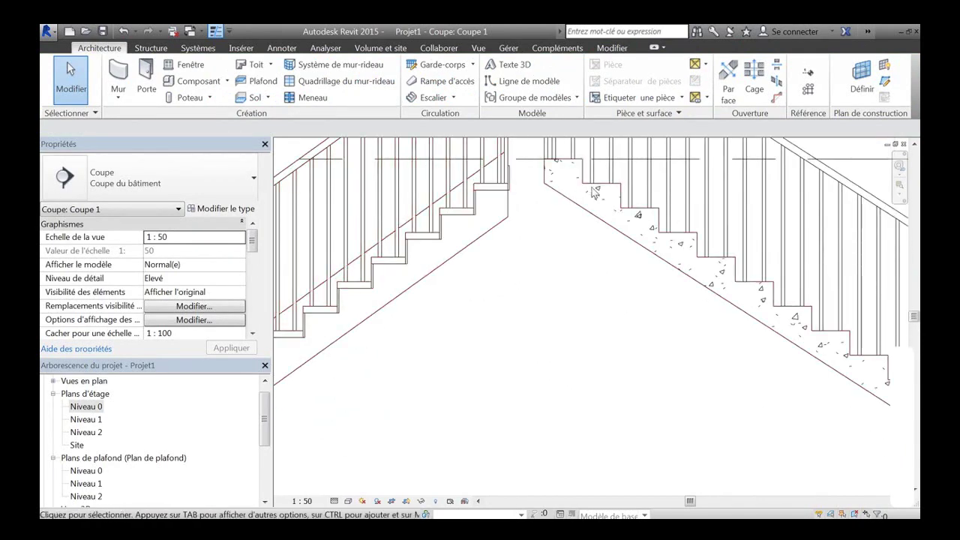
scroll(548, 233, down, 3)
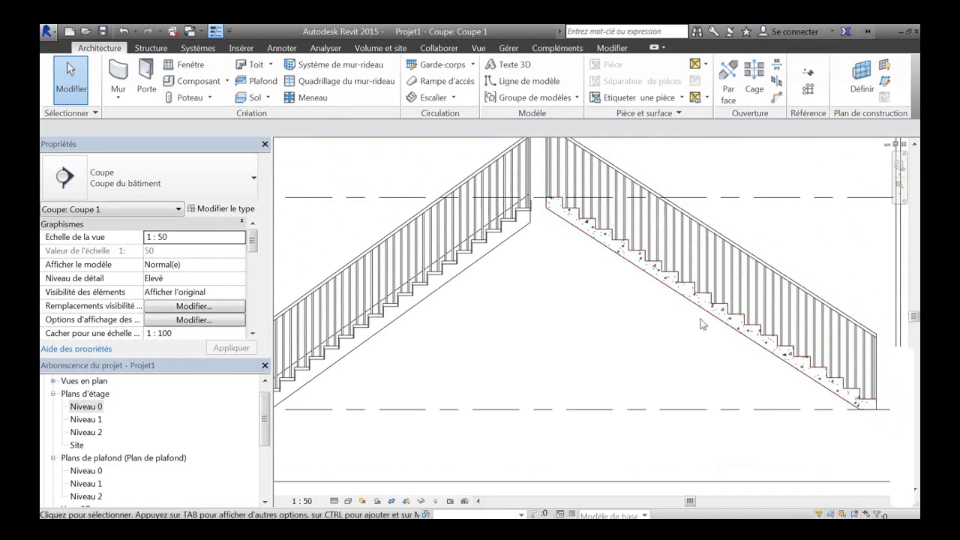
click(566, 223)
click(523, 234)
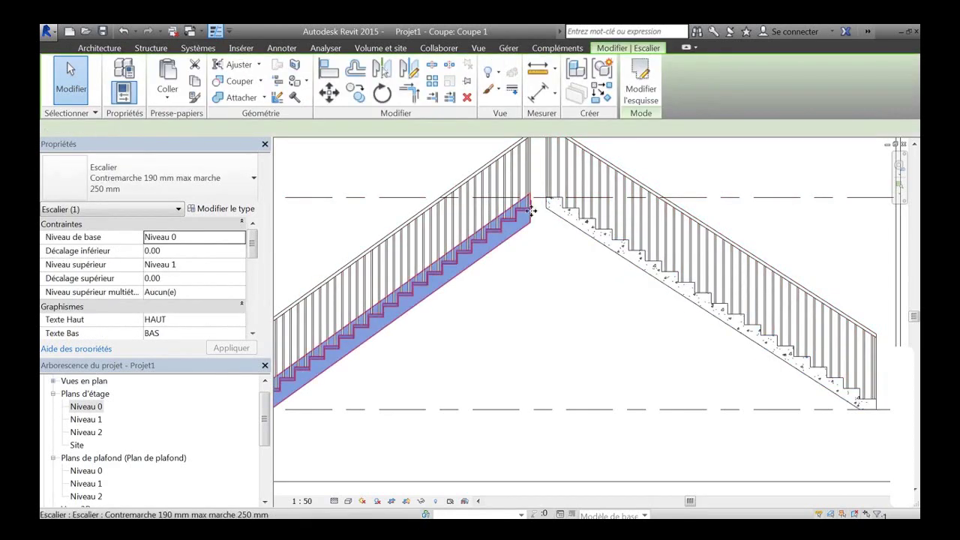
key(Escape)
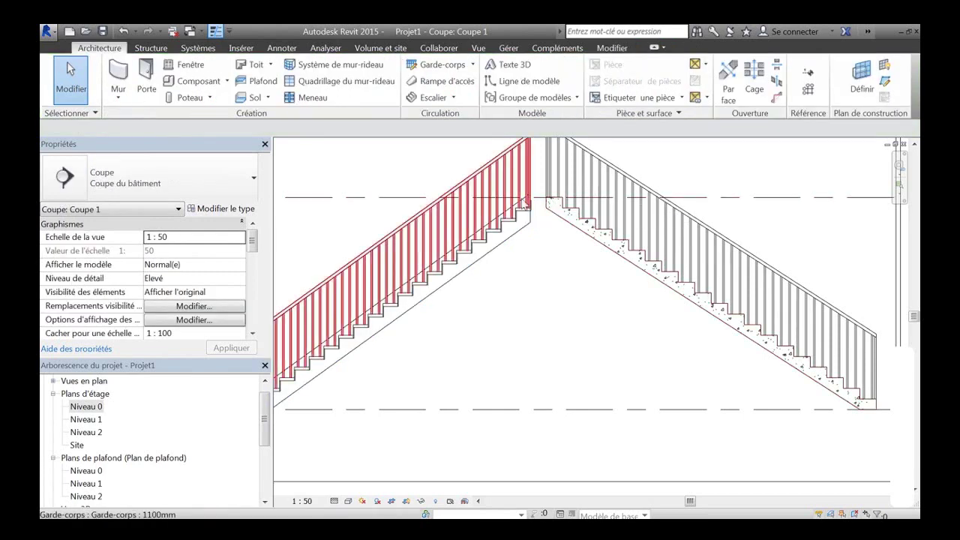
Review the tread and riser parameters of the Contremarche 190 mm max marche 250 mm stair's type without changing them.
click(489, 234)
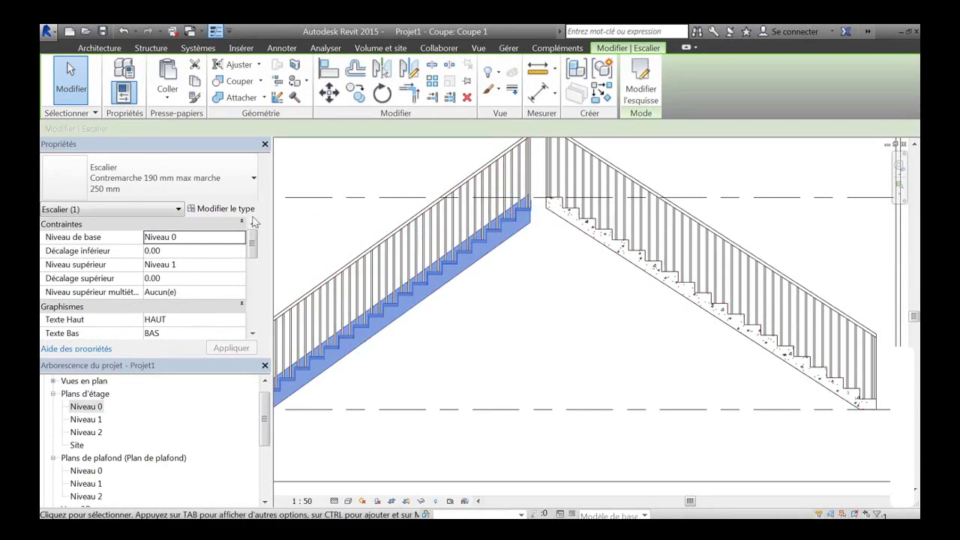
click(225, 208)
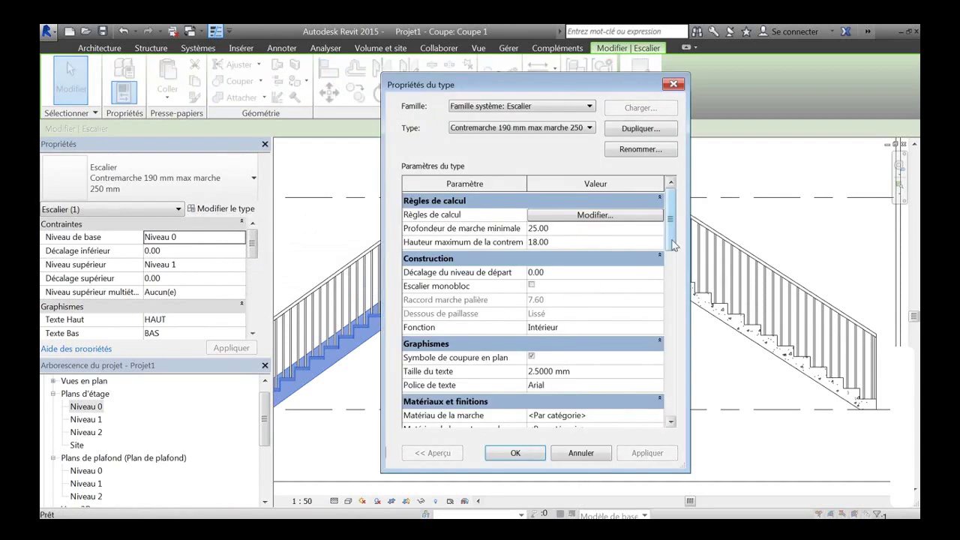
drag(673, 245, 673, 303)
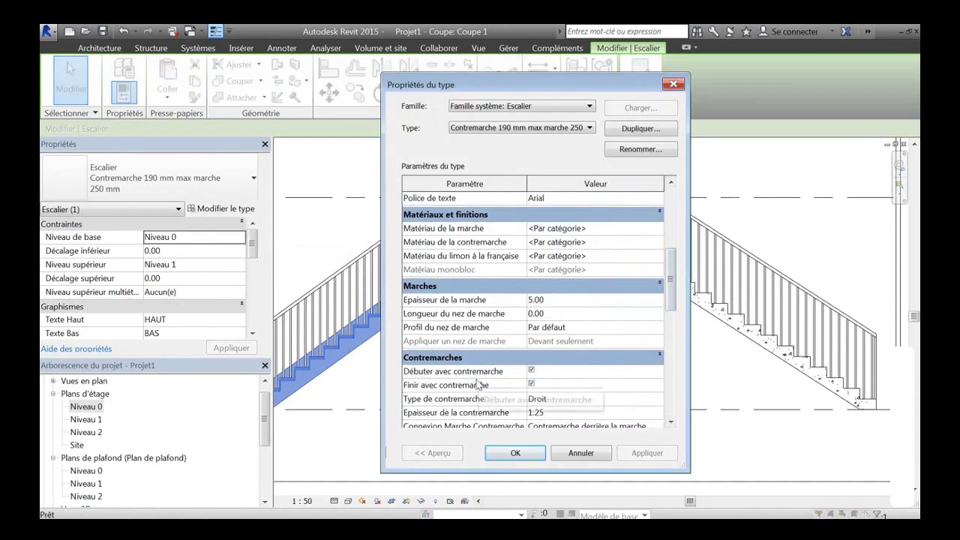
click(579, 452)
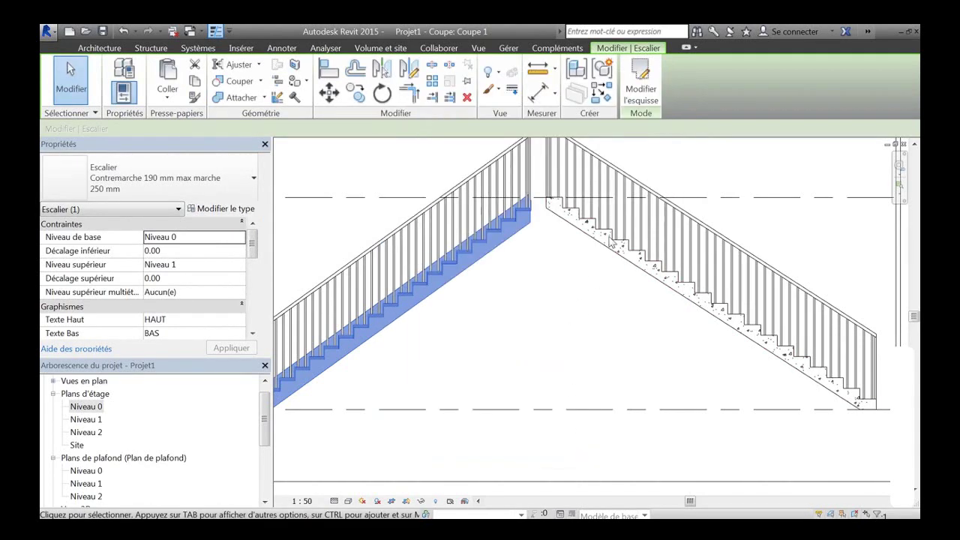